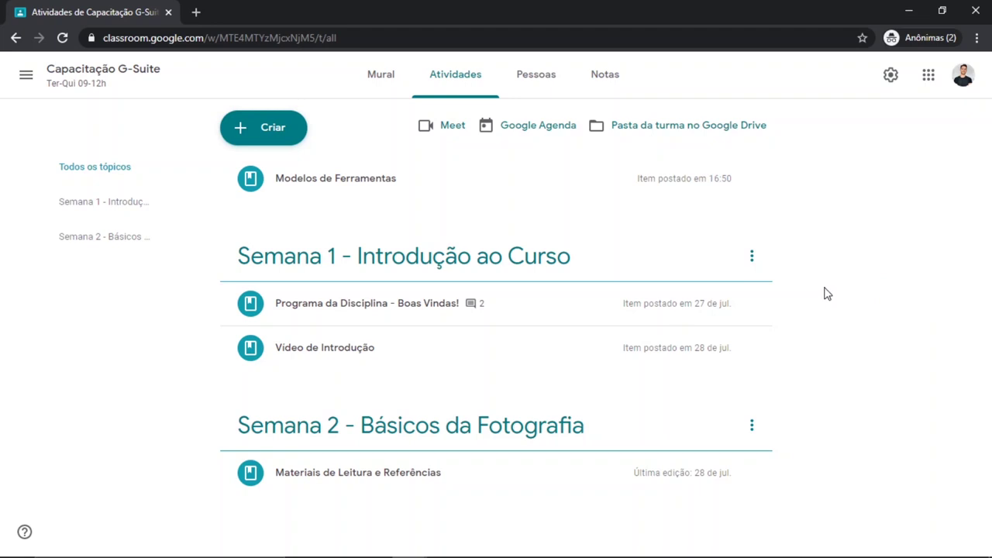
# - Create a new class assignment titled "Fichamento Capítulo 3 - Livro: Sobre Fotografia"
pyautogui.moveTo(762, 291)
pyautogui.click(273, 126)
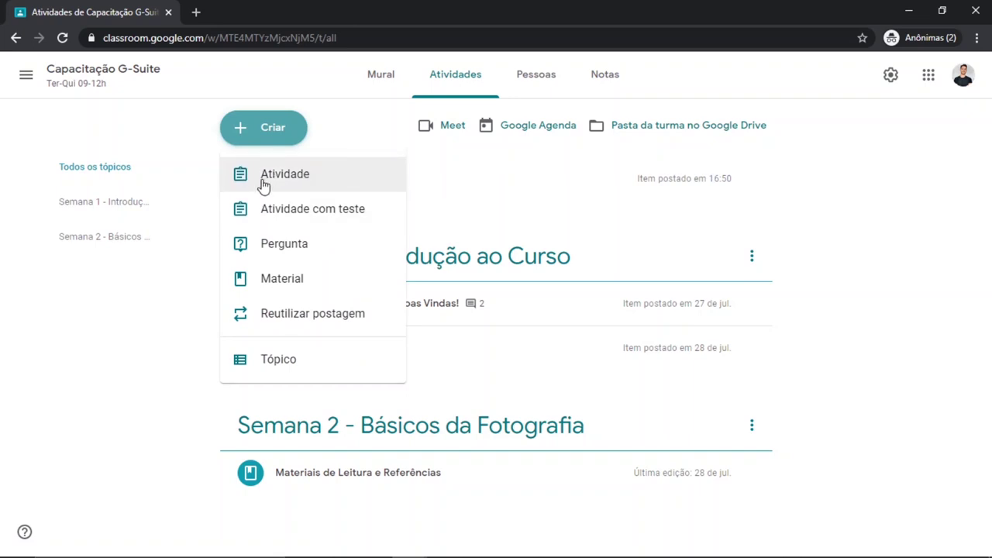
pyautogui.click(319, 189)
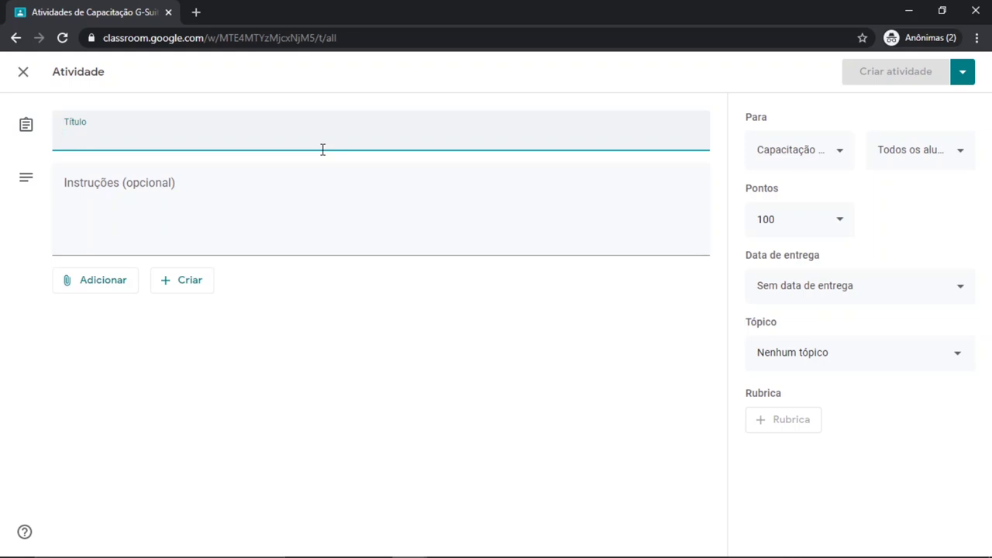
pyautogui.write('Fichamento ')
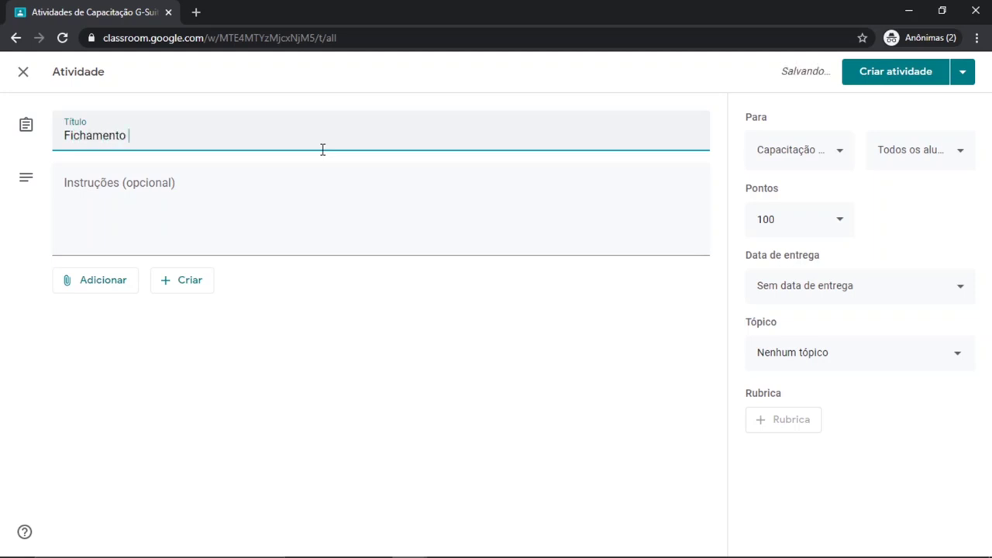
pyautogui.write('Capítul')
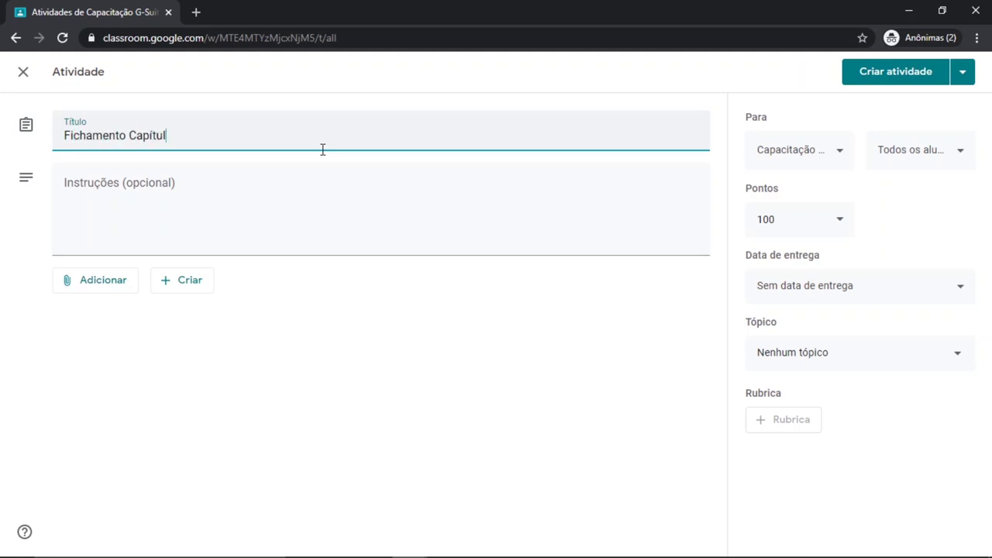
pyautogui.write('o 3 - Livro: Sob')
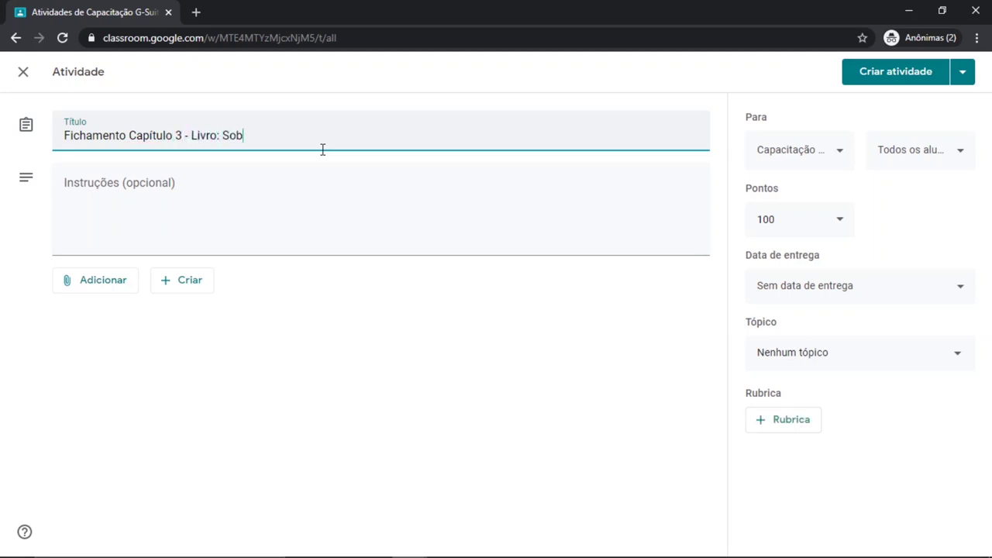
pyautogui.write('re Fotografia')
pyautogui.click(325, 181)
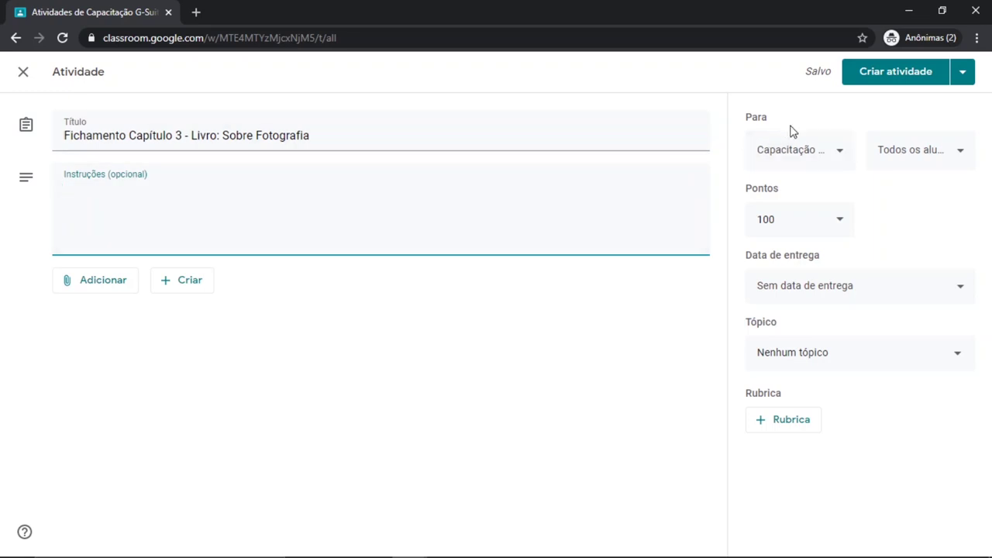
# - Examine which classes and students the assignment can be addressed to
pyautogui.click(824, 152)
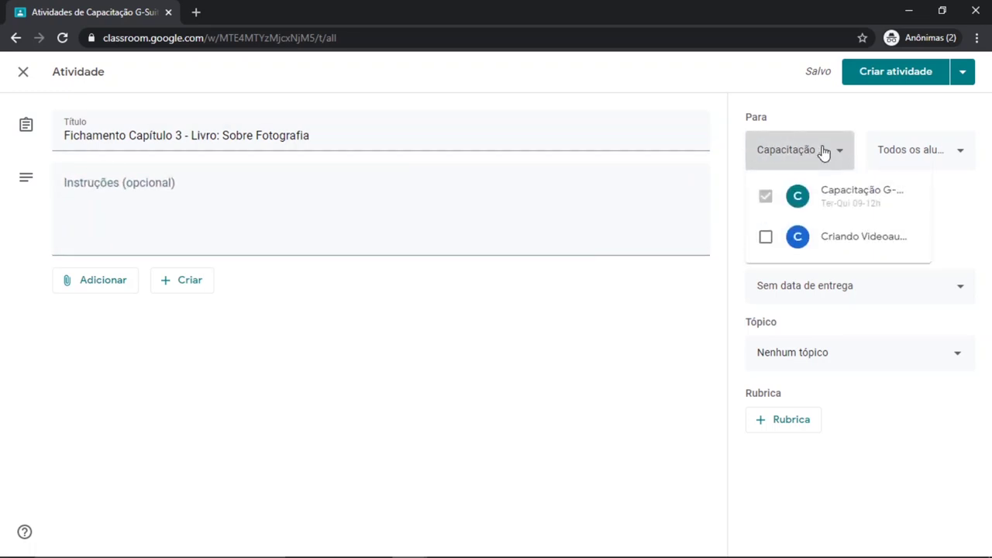
pyautogui.click(827, 127)
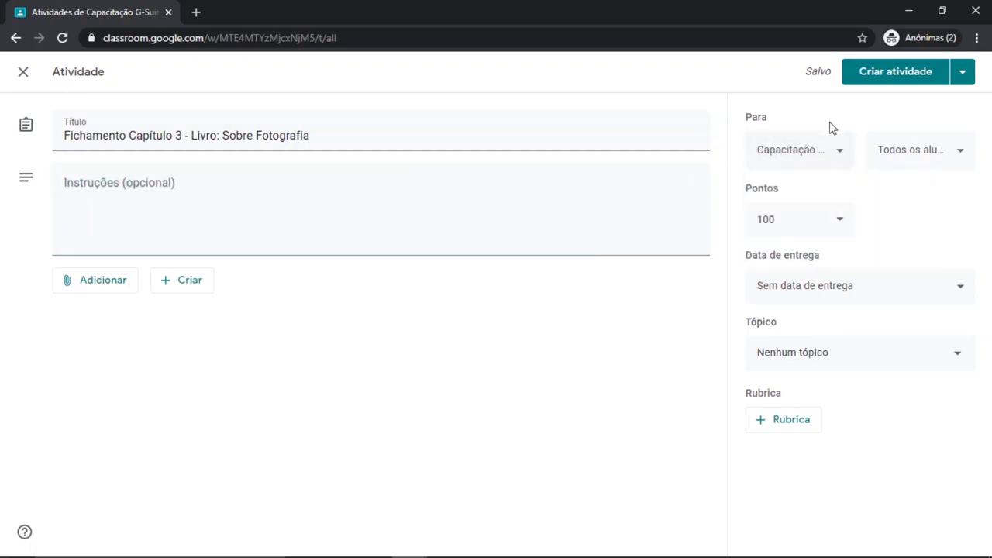
pyautogui.click(899, 155)
pyautogui.click(910, 124)
# - Mark the assignment as ungraded with the Sem nota option
pyautogui.click(814, 221)
pyautogui.moveTo(814, 221); pyautogui.dragTo(746, 219)
pyautogui.click(827, 225)
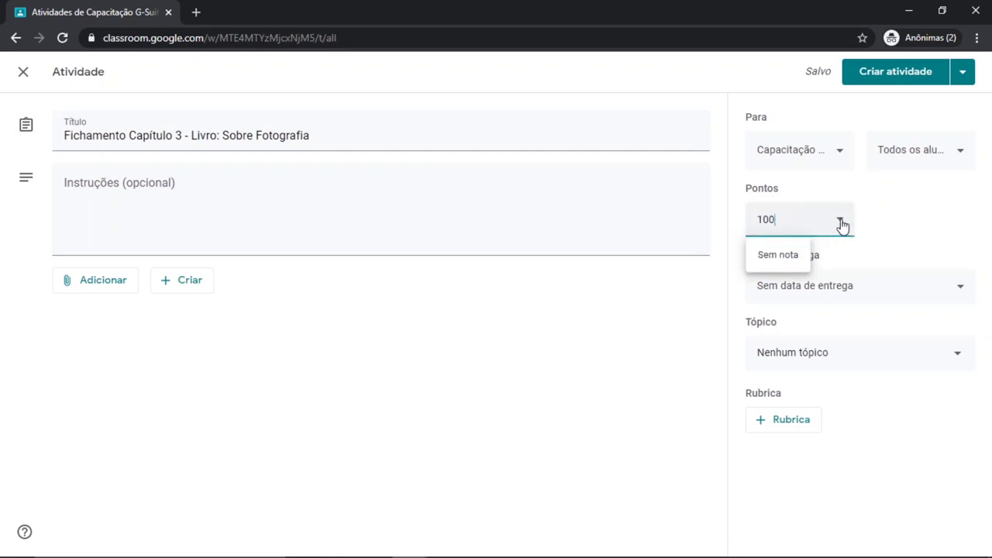
pyautogui.click(784, 255)
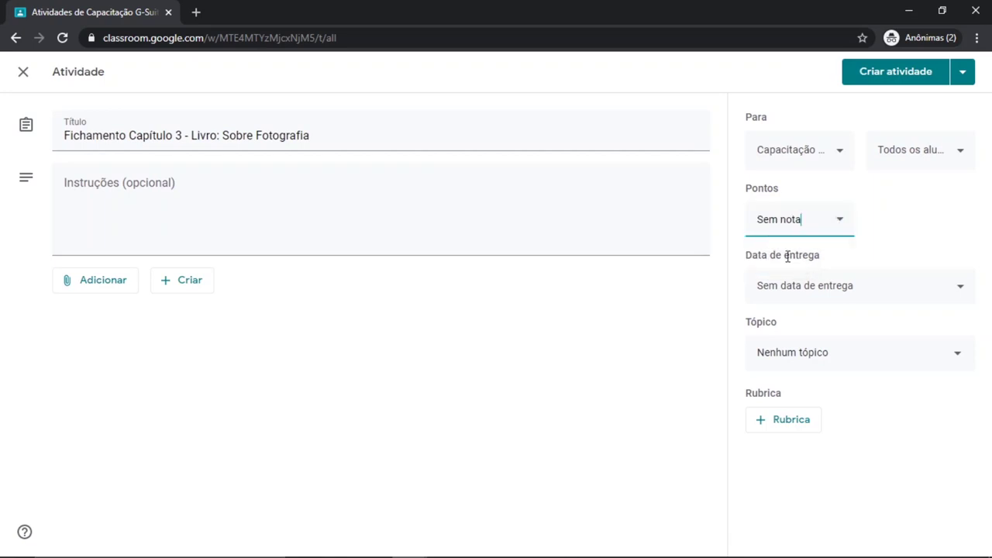
# - Set the assignment's points to 50
pyautogui.tripleClick(815, 220)
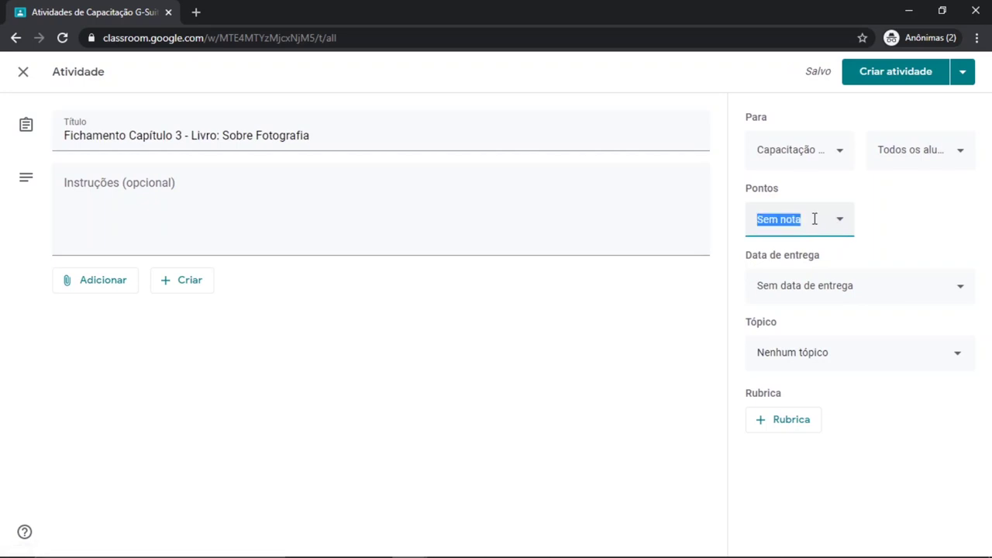
pyautogui.write('50')
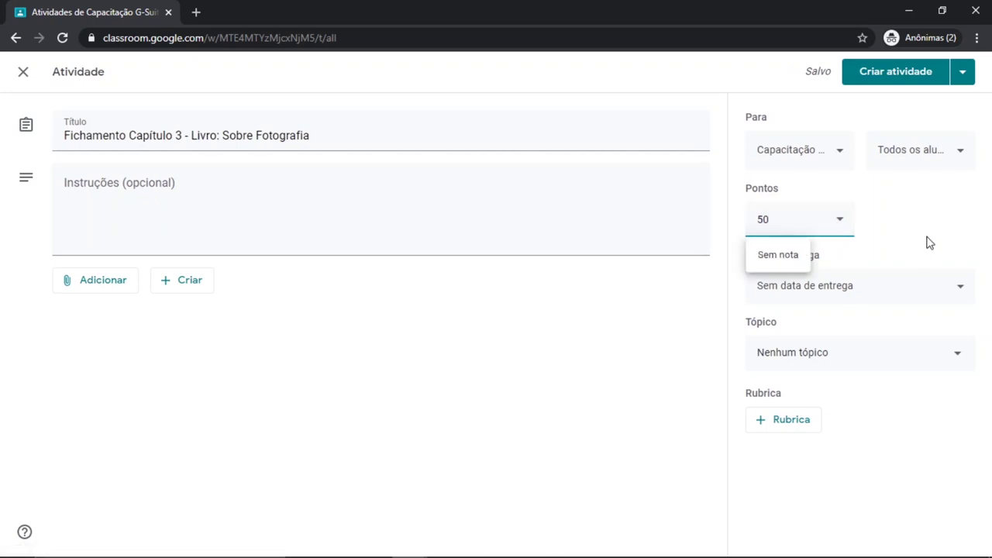
pyautogui.click(918, 247)
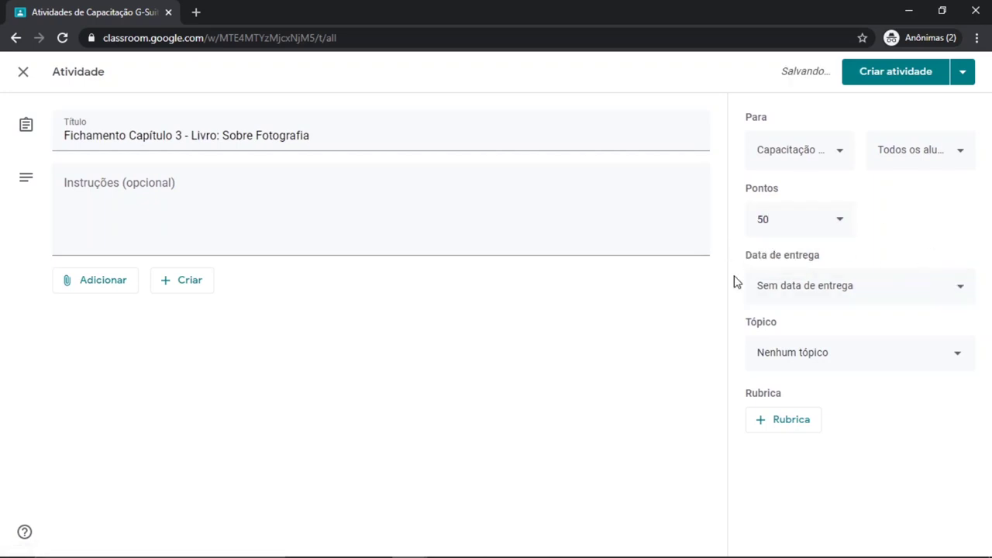
# - Set the due date to 5 August 2020 at 23:59 and assign the topic "Semana 2 - Básicos da Fotografia"
pyautogui.click(967, 293)
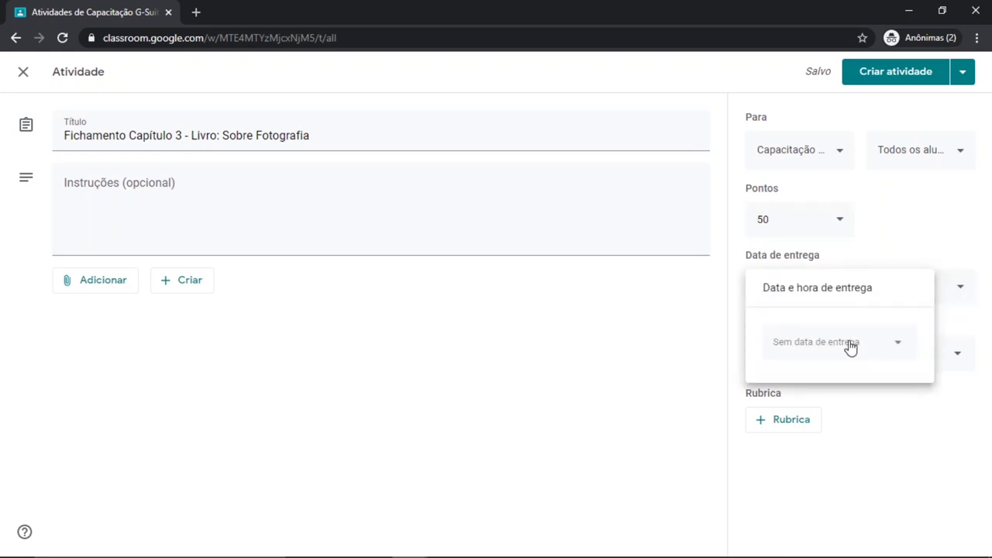
pyautogui.click(895, 344)
pyautogui.click(911, 375)
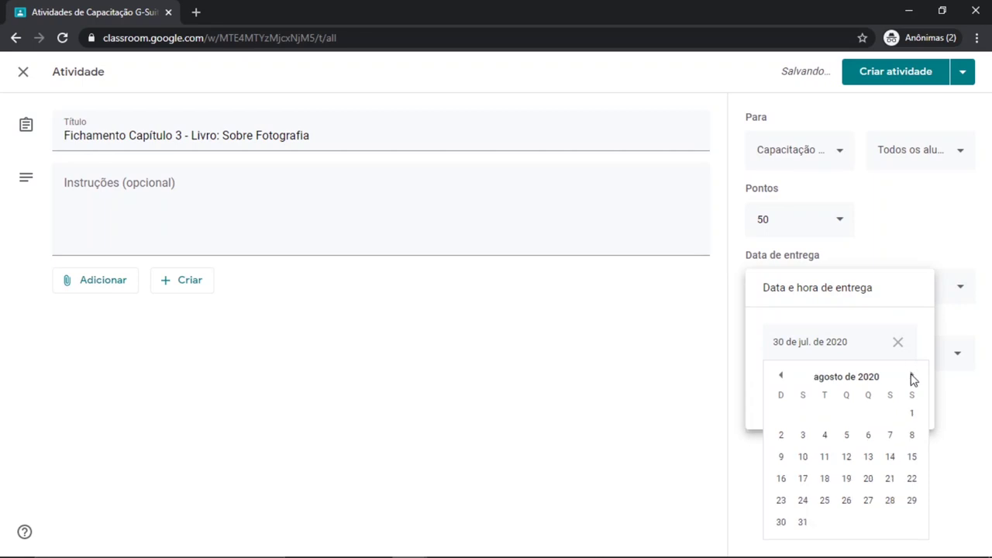
pyautogui.click(846, 435)
pyautogui.click(849, 379)
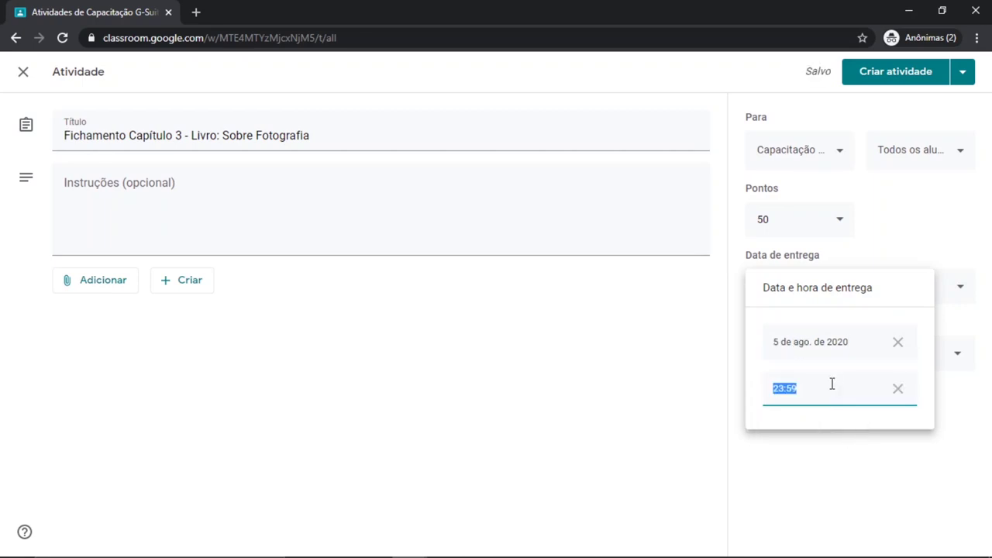
pyautogui.click(929, 537)
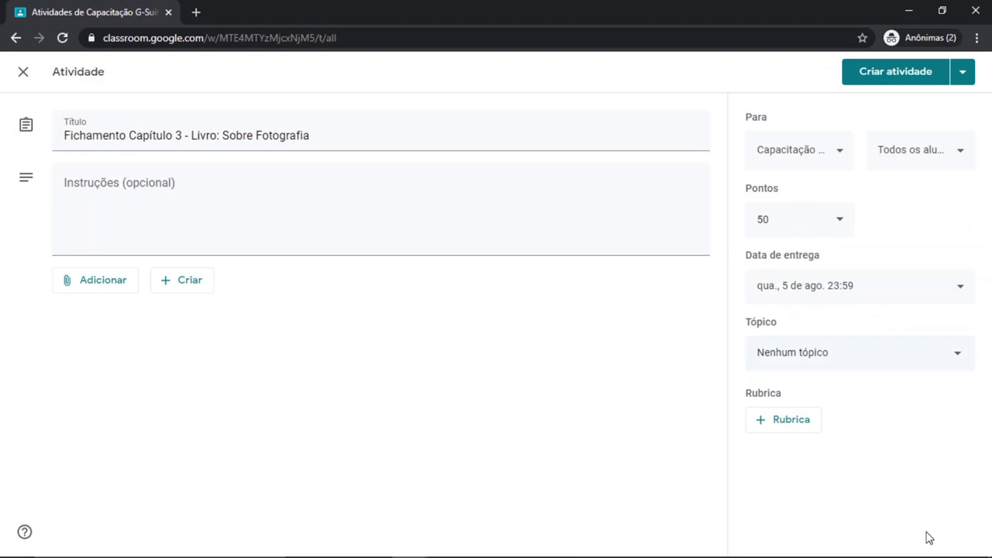
pyautogui.click(900, 364)
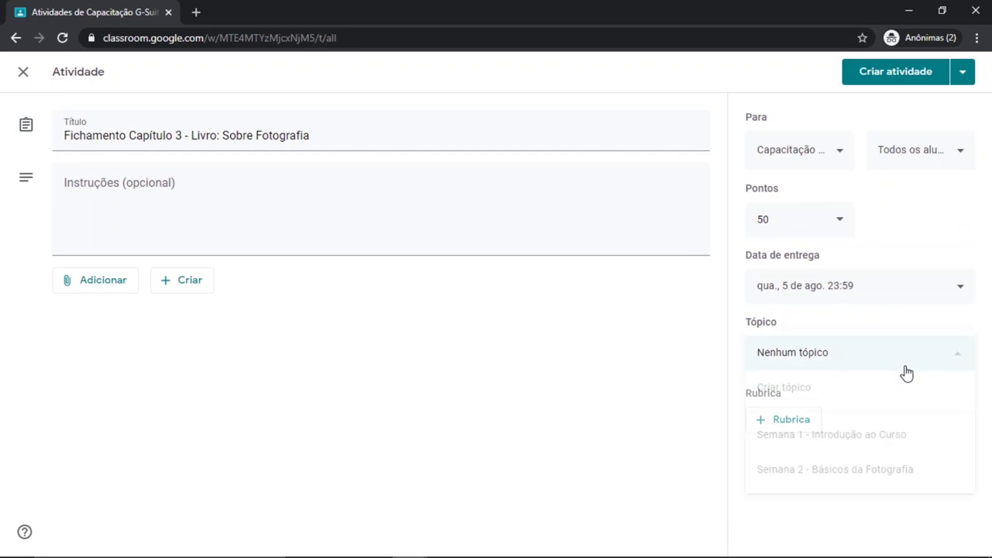
pyautogui.click(831, 474)
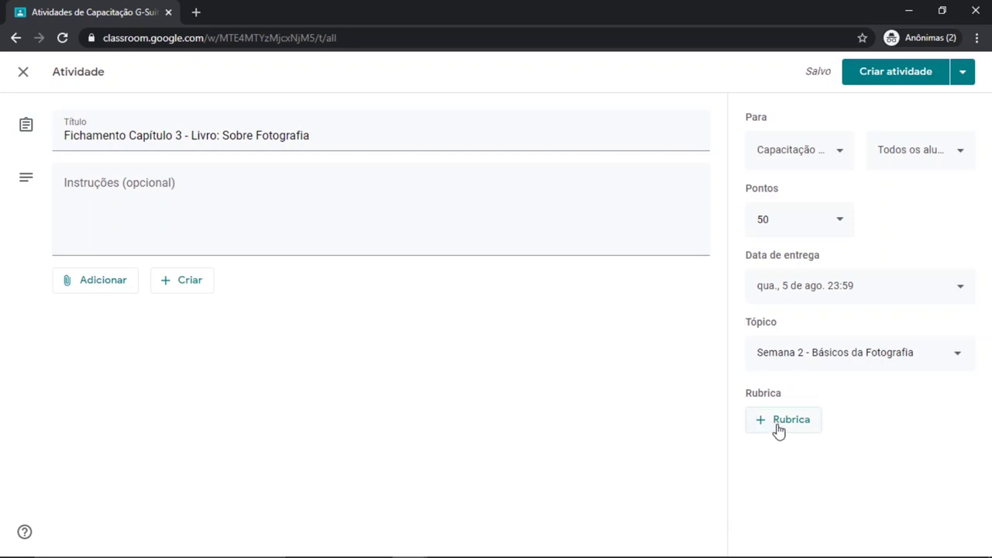
# - Examine the instructions and criteria form for creating a new rubric, and discard it without saving
pyautogui.click(779, 428)
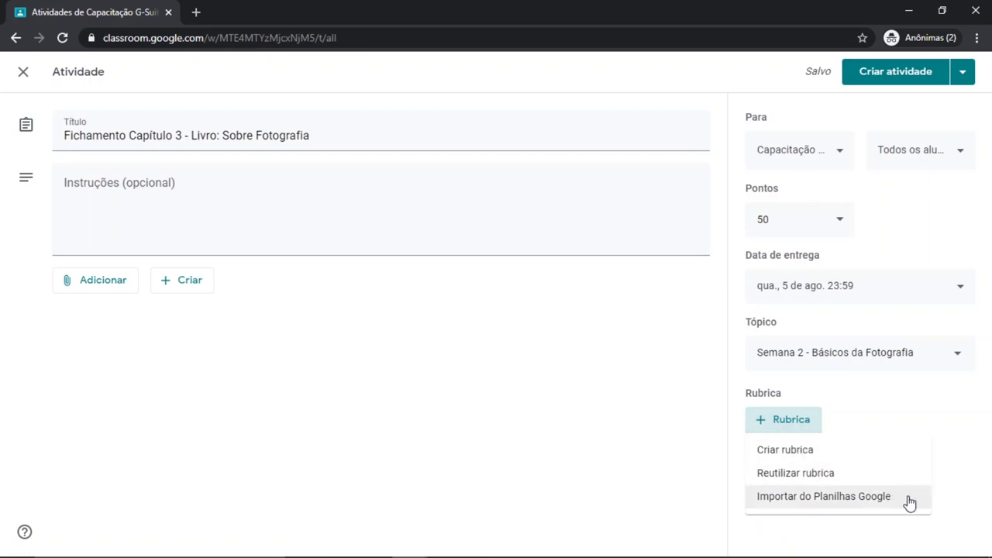
pyautogui.click(857, 458)
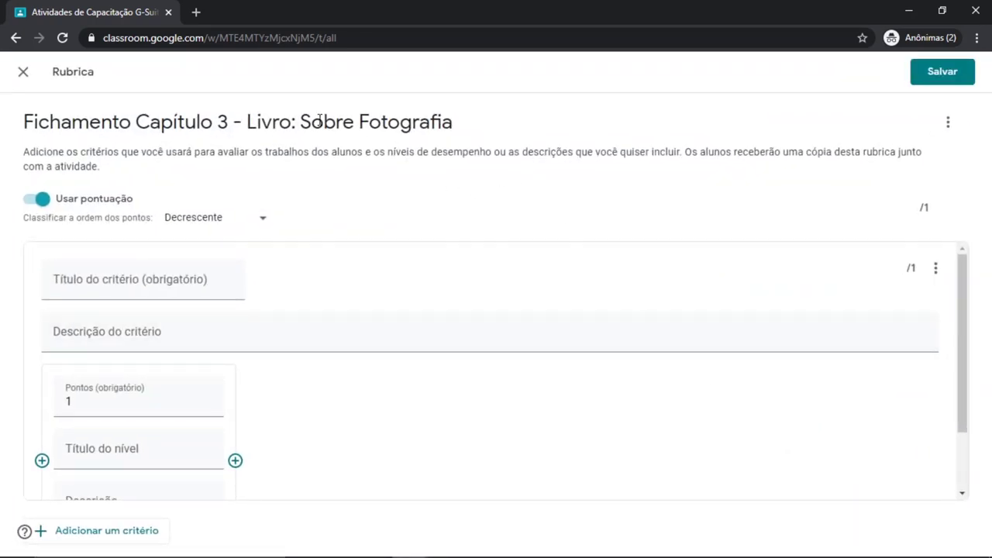
pyautogui.tripleClick(25, 150)
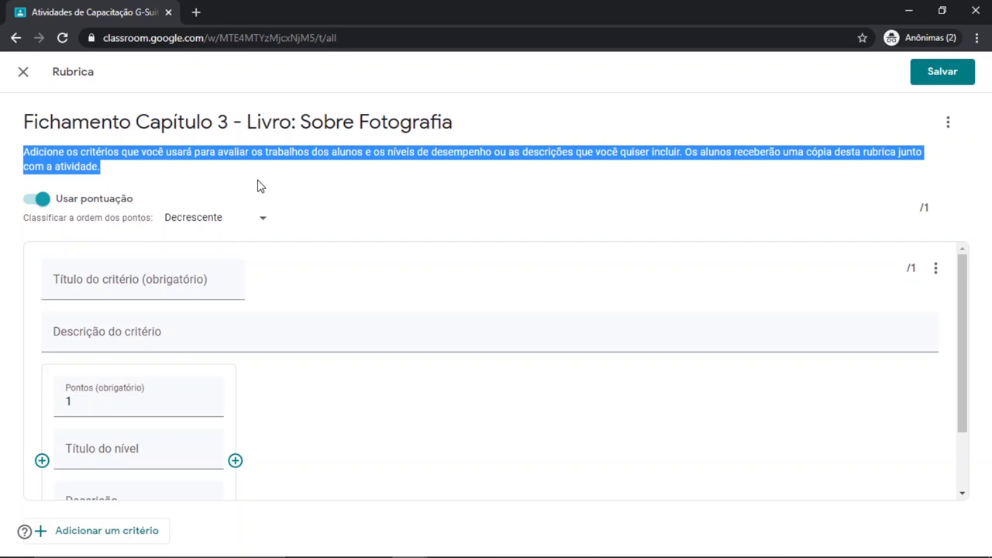
pyautogui.click(260, 186)
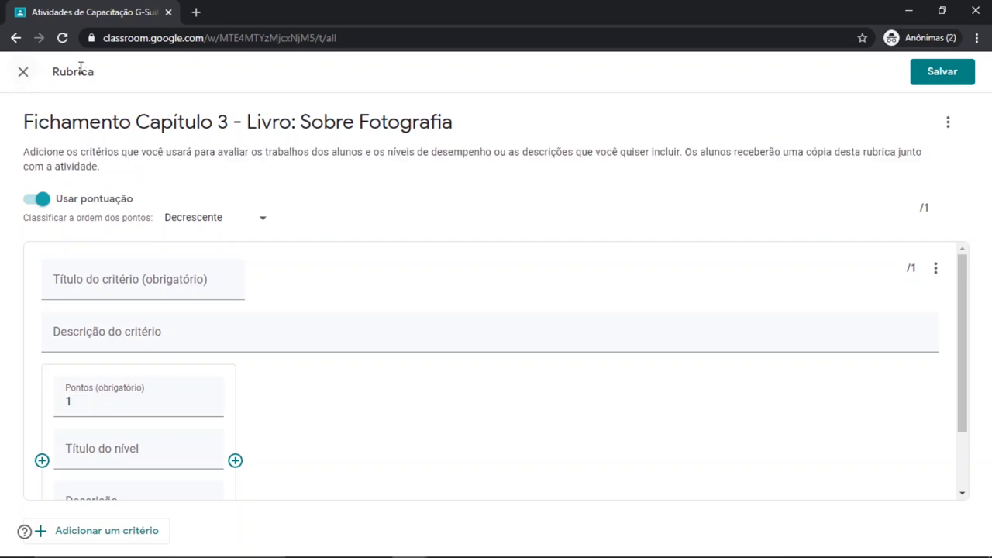
pyautogui.click(21, 74)
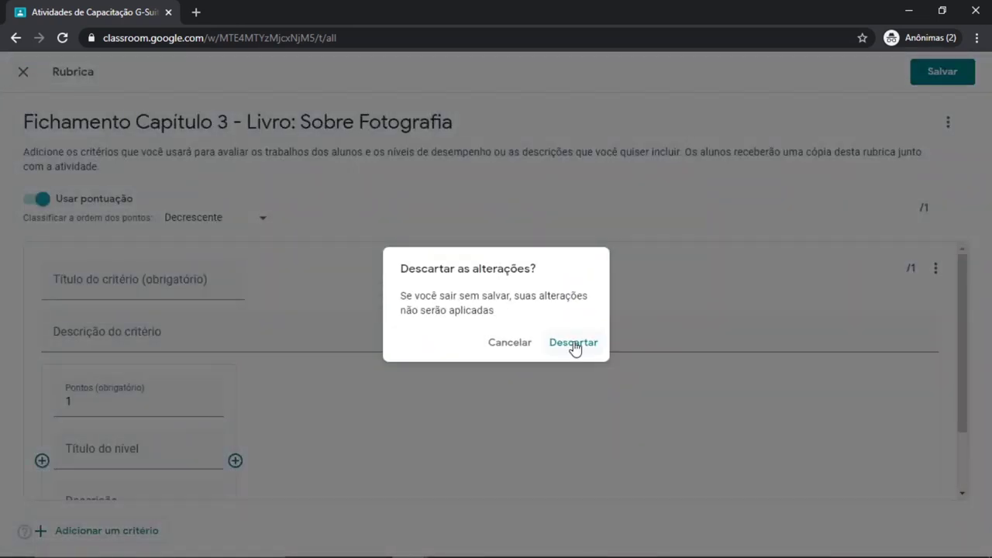
pyautogui.click(571, 346)
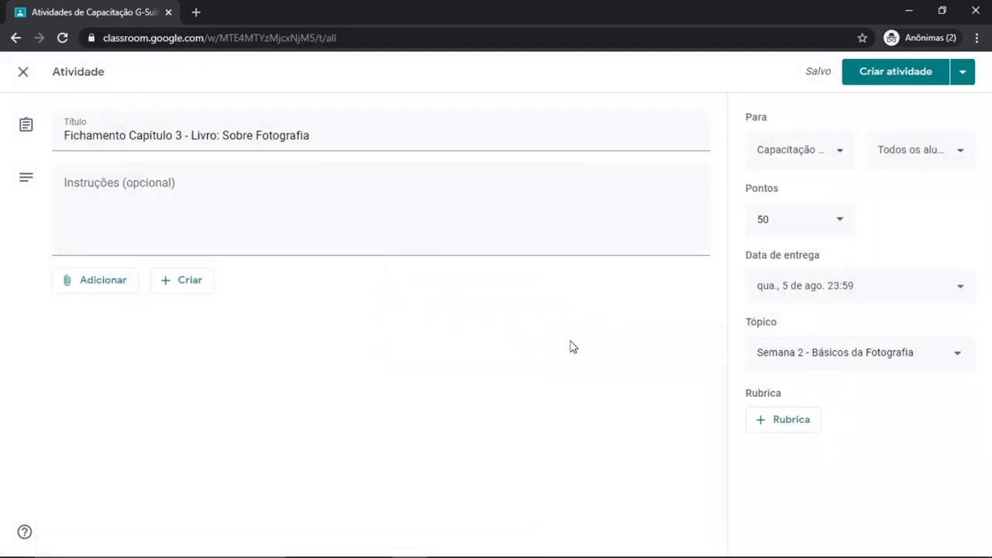
# - Create a blank Google Docs document as an attachment to the assignment
pyautogui.click(86, 280)
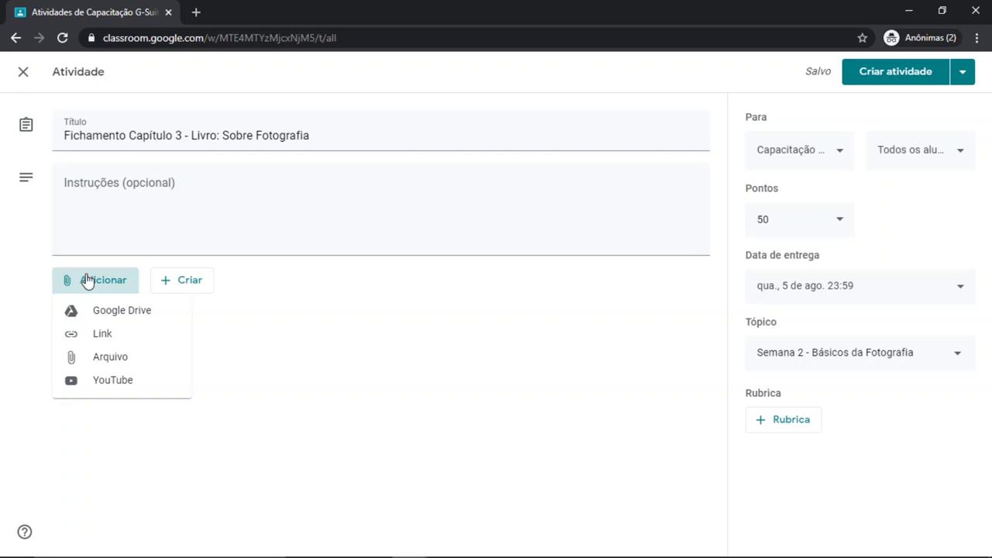
pyautogui.click(191, 284)
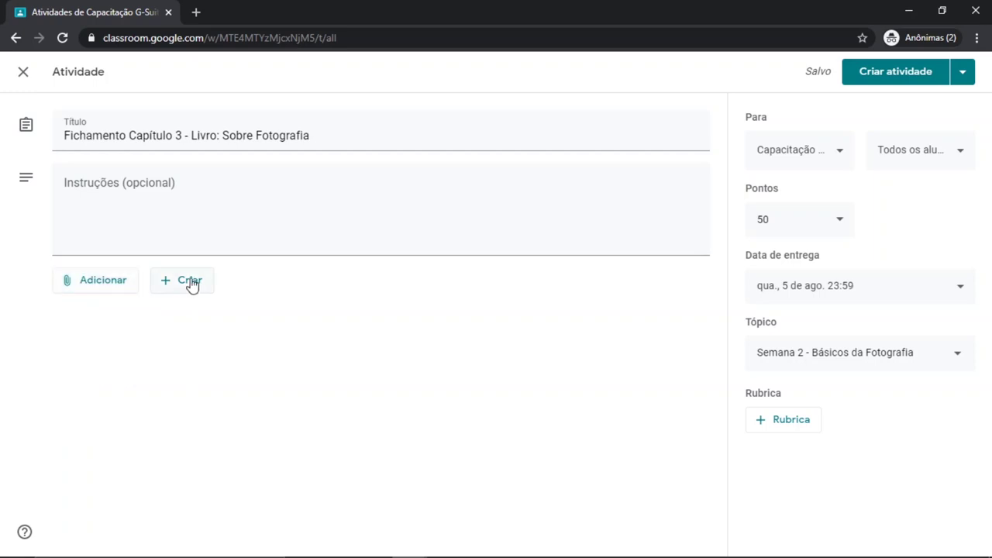
pyautogui.click(191, 284)
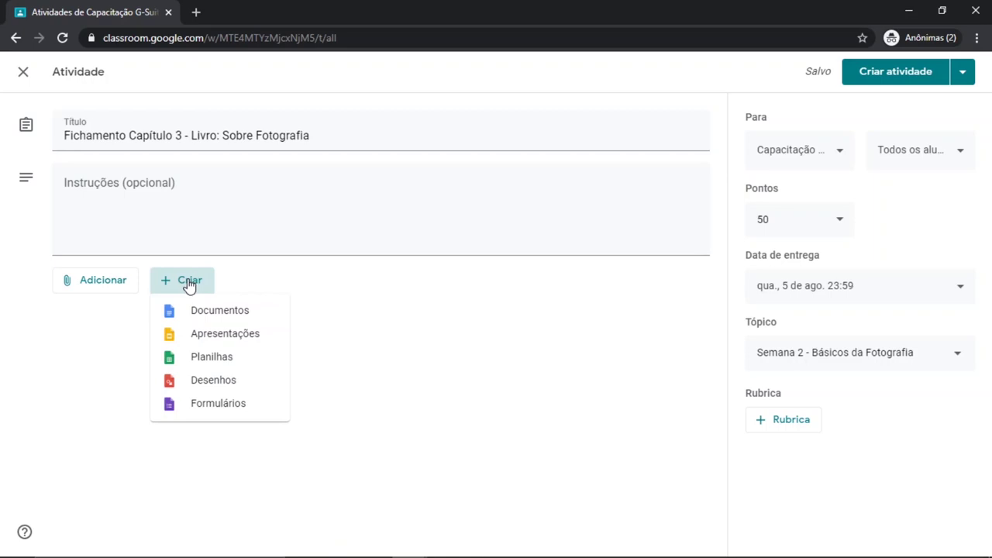
pyautogui.click(206, 314)
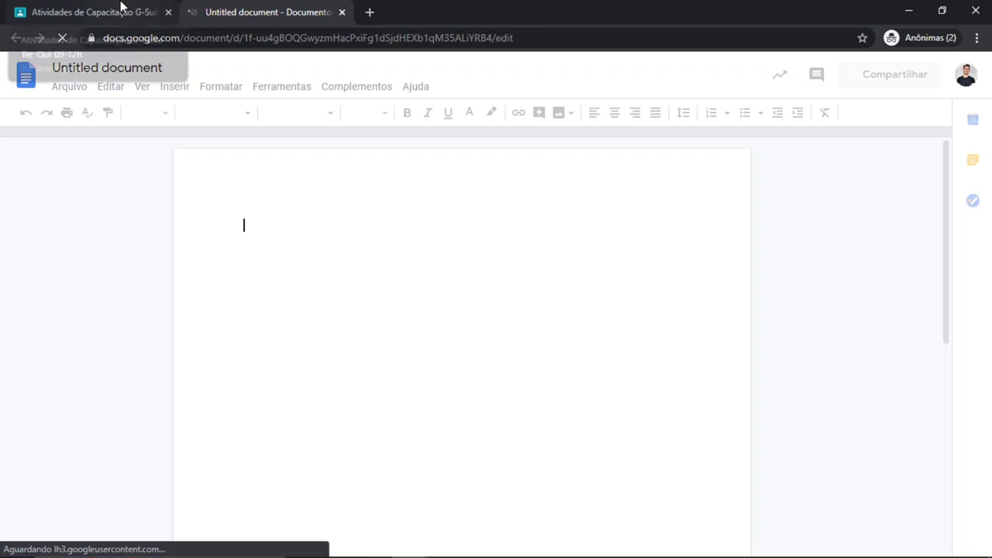
# - Return to the Classroom assignment and examine the student access options for the attached document
pyautogui.click(122, 6)
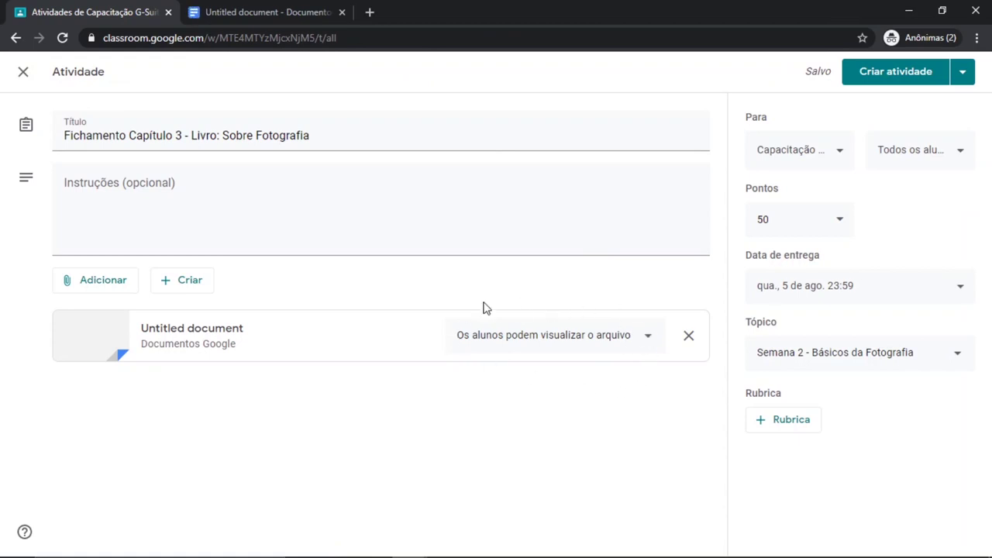
pyautogui.click(644, 337)
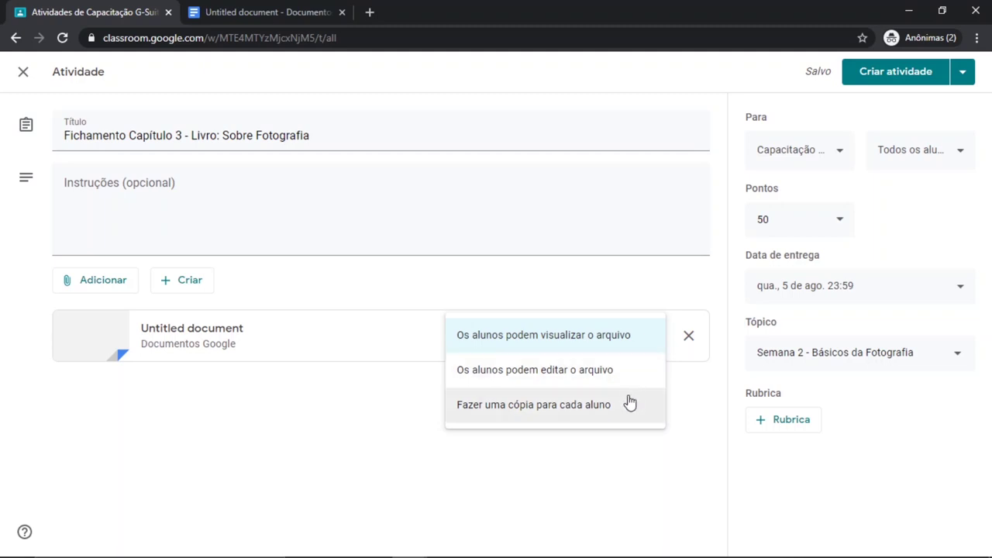
pyautogui.click(632, 443)
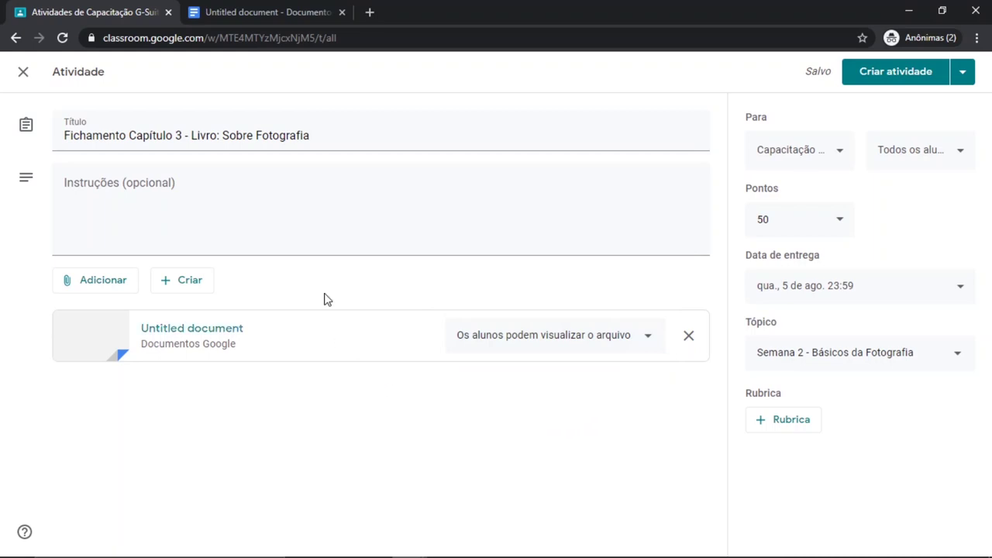
# - Switch to the attached Google Docs document, rename it "Fichamento Capítulo 3" and paste the copied "MODELO DE FICHAMENTO" template into it
pyautogui.click(308, 6)
pyautogui.click(118, 67)
pyautogui.write('Fichamento C')
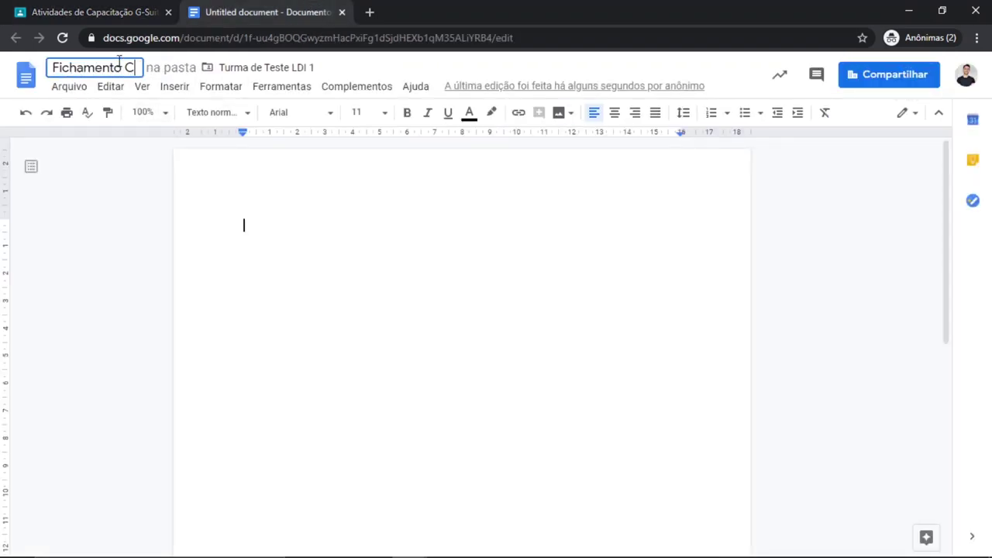
pyautogui.write('apitulo 3')
pyautogui.press('Return')
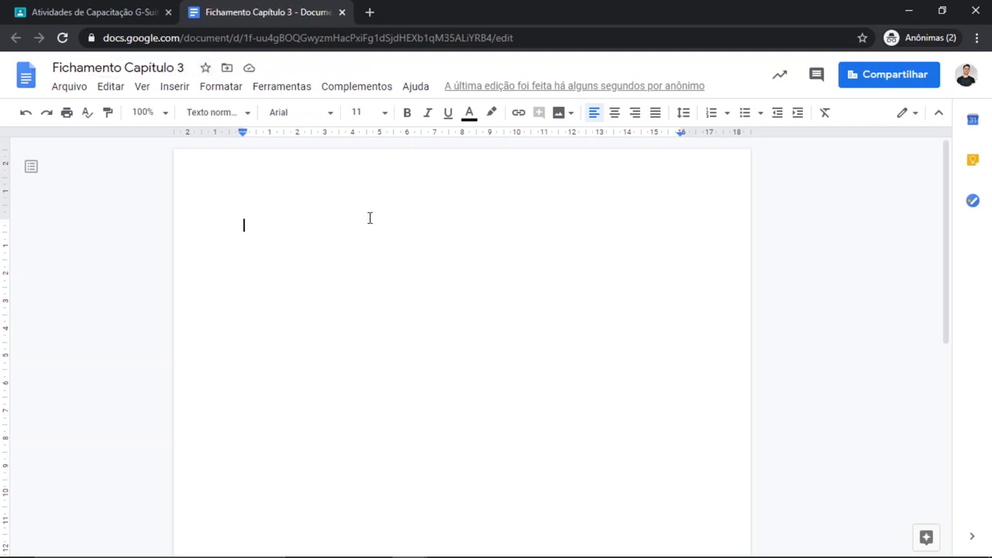
pyautogui.hotkey('ctrl', 'v')
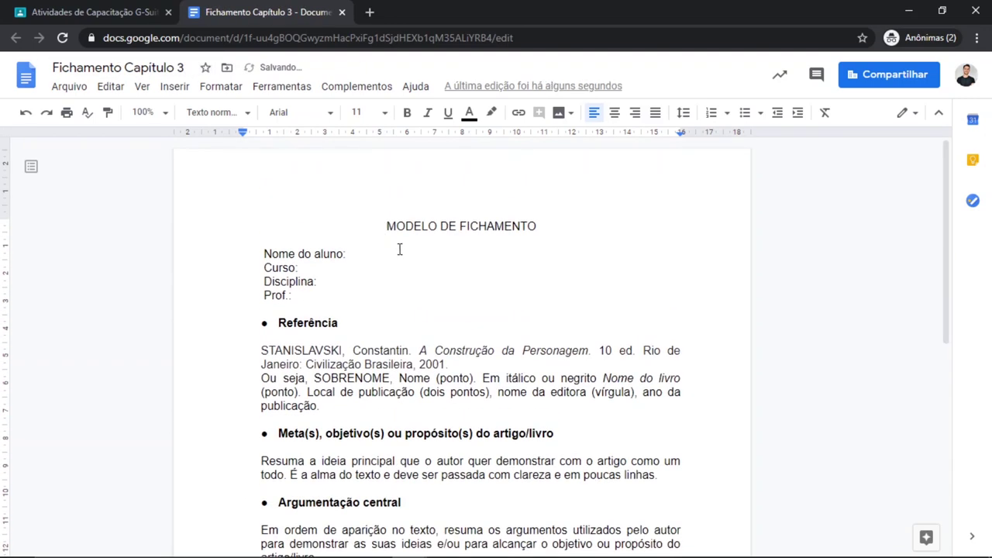
# - Return to the Classroom assignment and set the attached document's student access to "Fazer uma cópia para cada aluno"
pyautogui.click(137, 11)
pyautogui.click(650, 335)
pyautogui.click(570, 406)
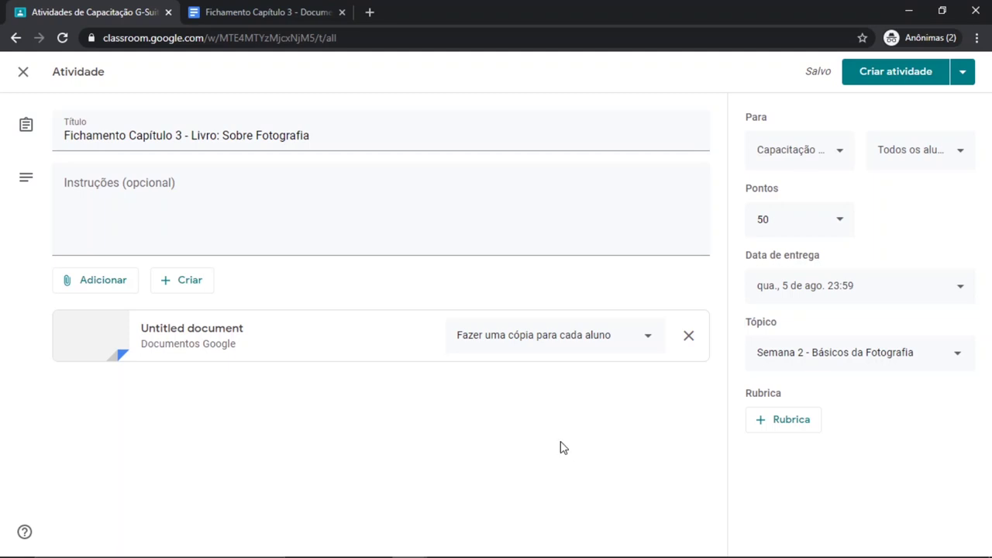
# - Enter the assignment instructions "Olá pessoal, usem o modelo anexo para fazer os fichamentos da semana que vem. Abraços."
pyautogui.click(339, 180)
pyautogui.write('Olá pessoal, usem o modelo')
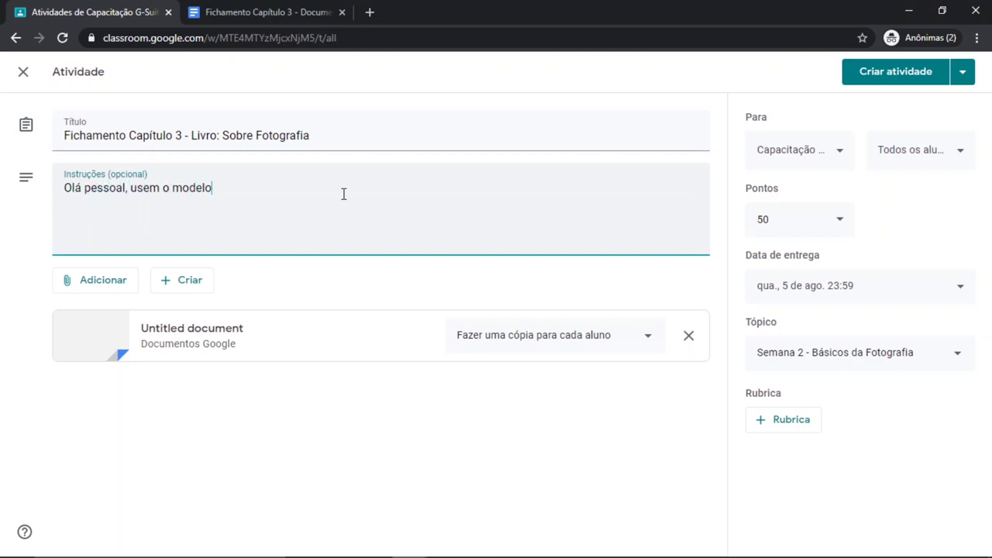
pyautogui.write(' anexo para fazer os fichamentos da semana q')
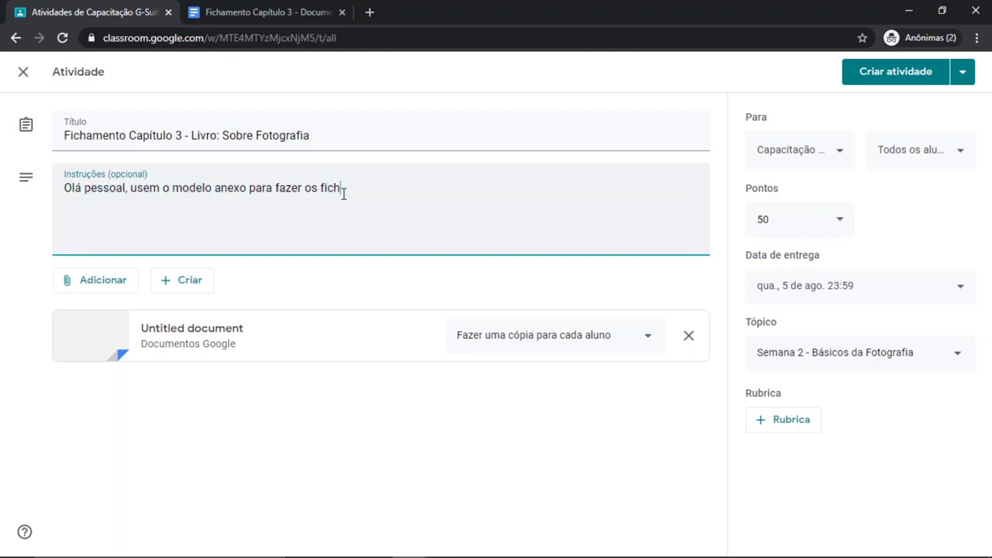
pyautogui.write('ços.')
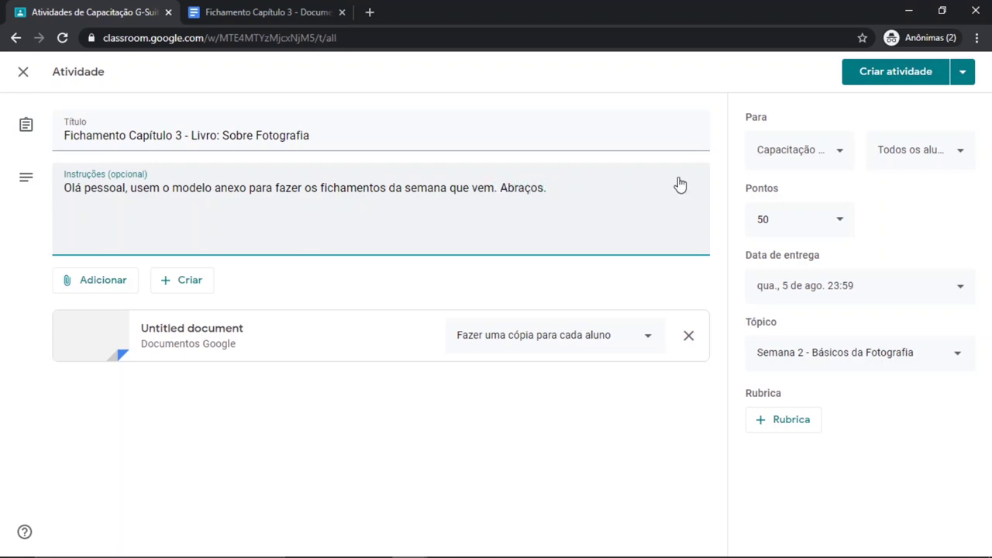
pyautogui.click(759, 70)
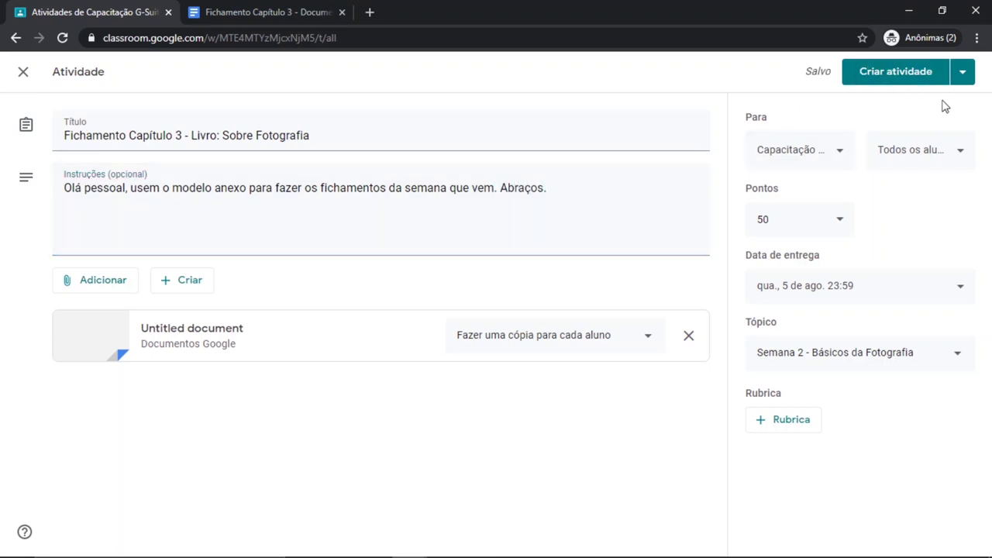
# - Examine the publishing alternatives for the assignment, and publish it immediately to the class
pyautogui.click(965, 78)
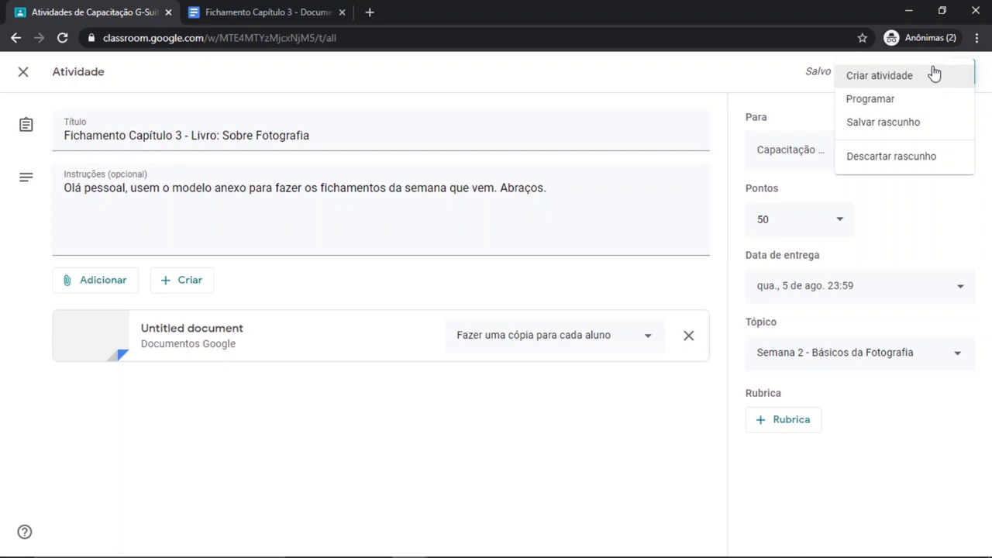
pyautogui.click(748, 71)
pyautogui.click(866, 74)
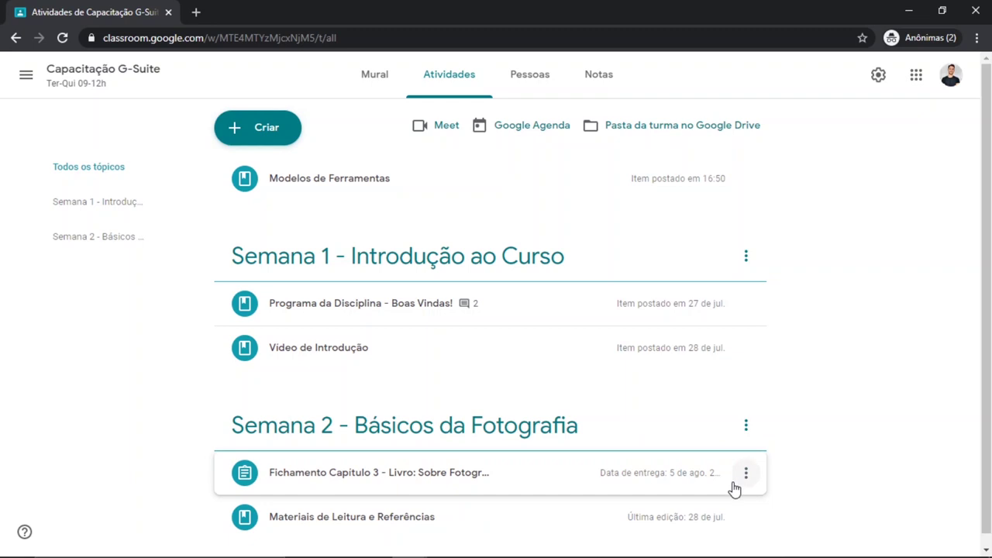
# - Examine the management options of the "Fichamento Capítulo 3" assignment under Semana 2, and expand its details
pyautogui.click(745, 475)
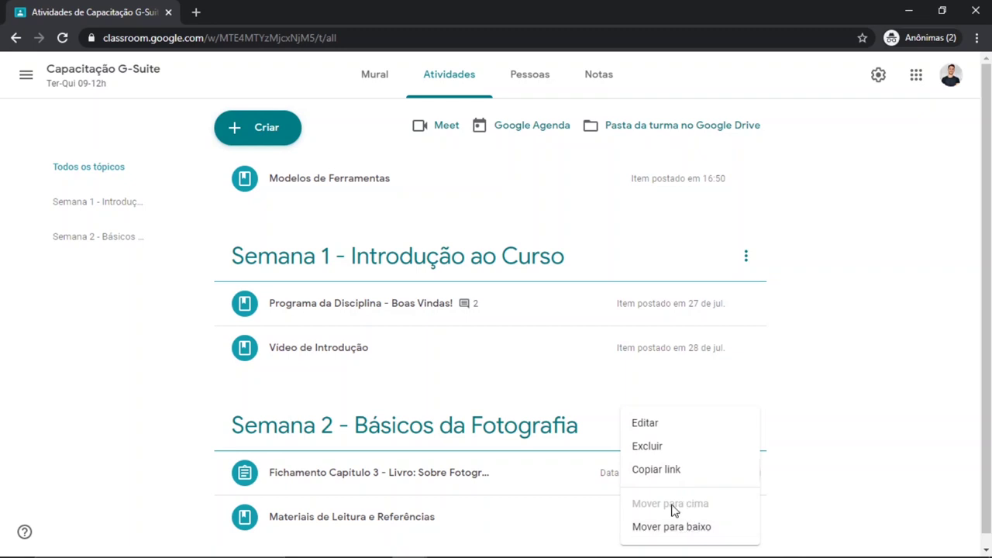
pyautogui.click(501, 484)
pyautogui.moveTo(491, 485); pyautogui.dragTo(437, 486)
pyautogui.click(449, 479)
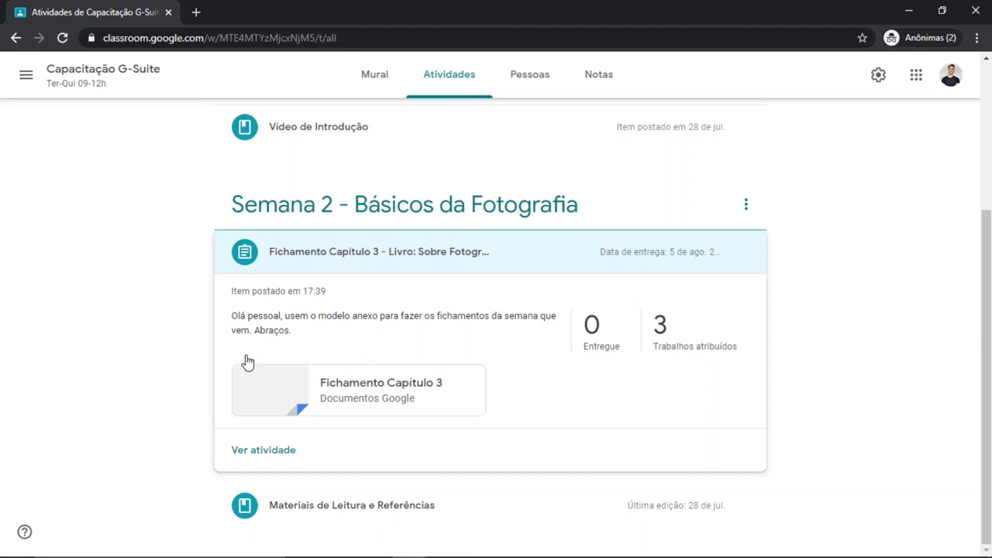
# - View the assignment's full instructions and the students' work, and return to the class's Atividades list
pyautogui.click(264, 450)
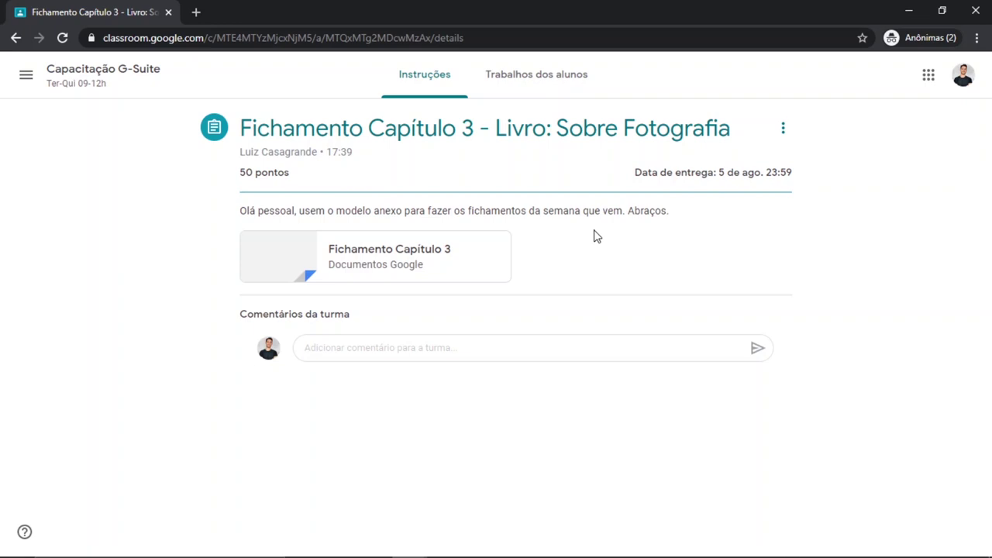
pyautogui.click(541, 88)
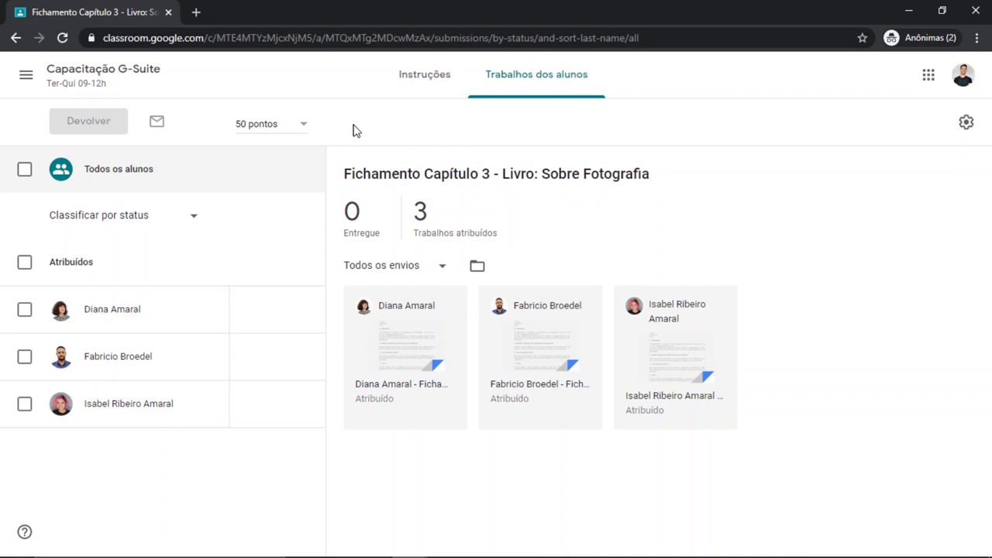
pyautogui.click(147, 76)
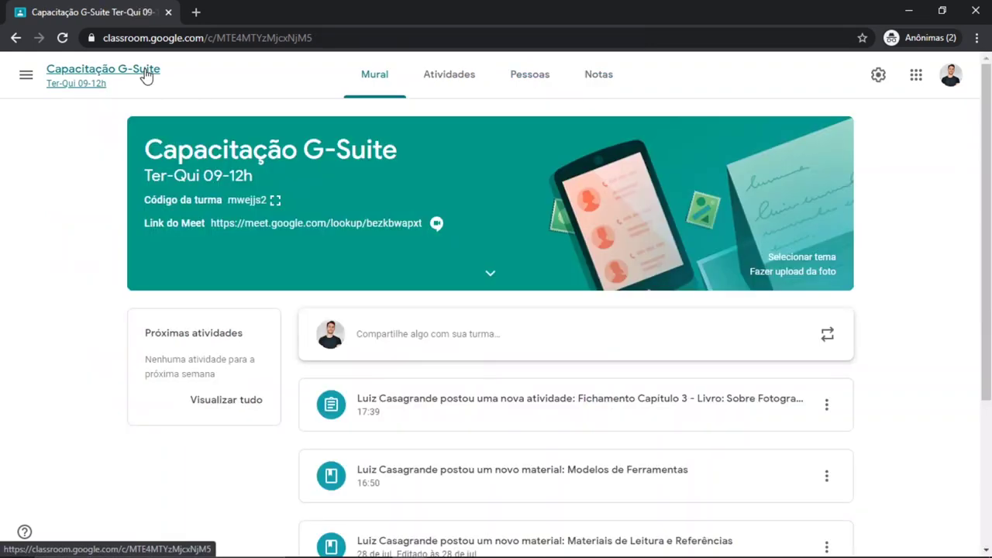
pyautogui.click(450, 74)
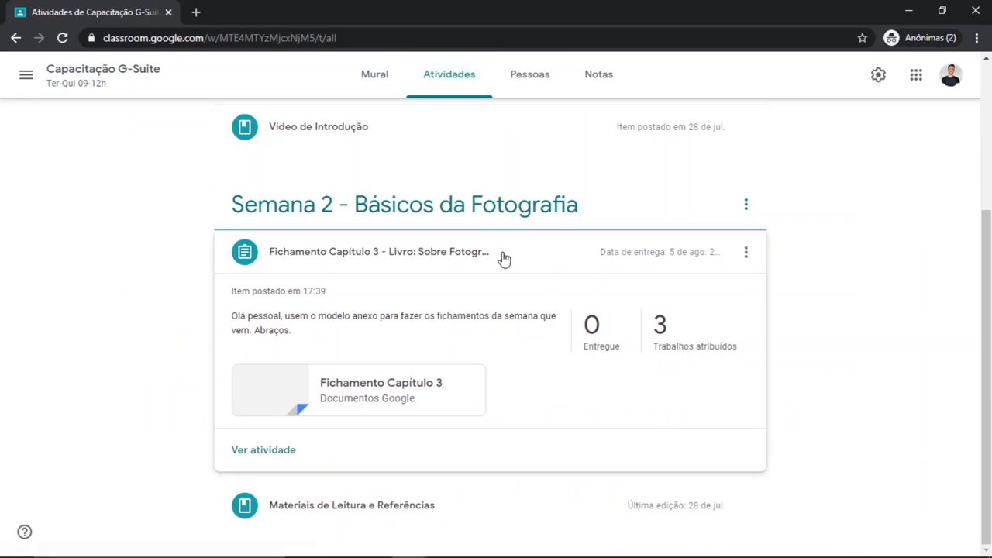